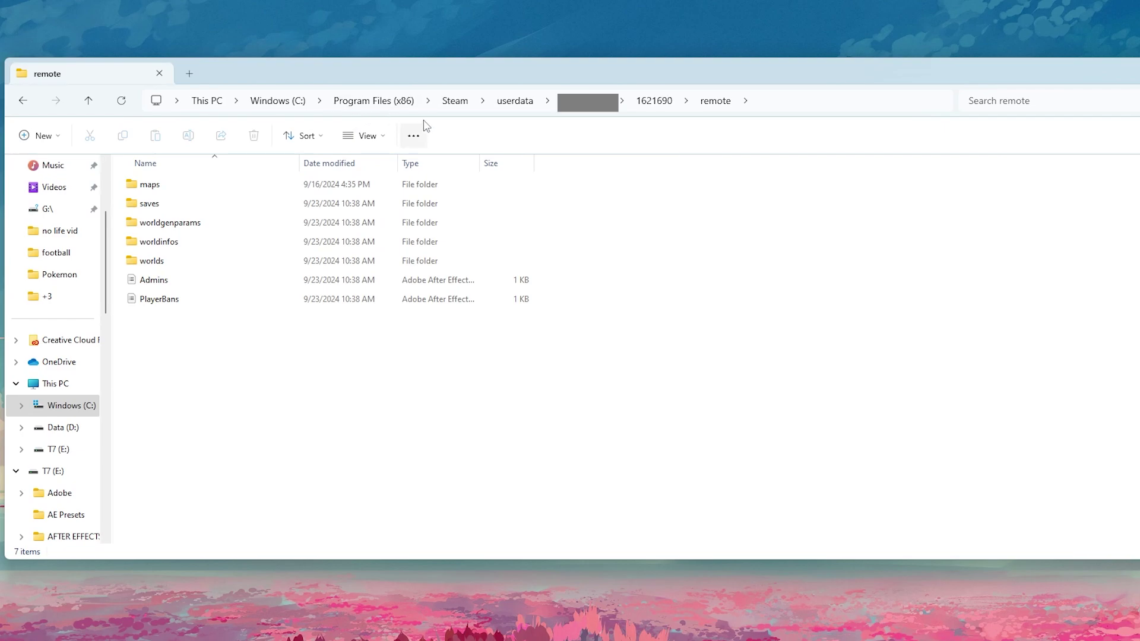
Arrange the worlds folder window above a second Explorer window open at E:\youtube\tut.
left_click_drag(573, 80, 581, 86)
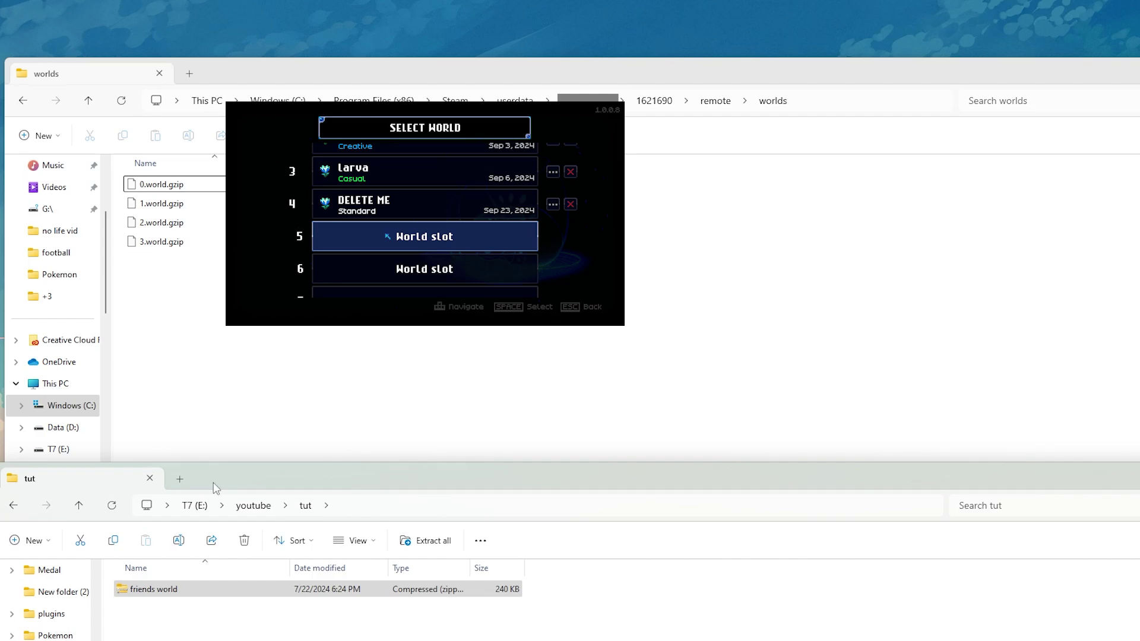
Nudge the lower tut window up to bring the friend's world file into view.
mouse_move(285, 487)
left_mouse_down()
mouse_move(289, 461)
mouse_move(283, 486)
left_mouse_up()
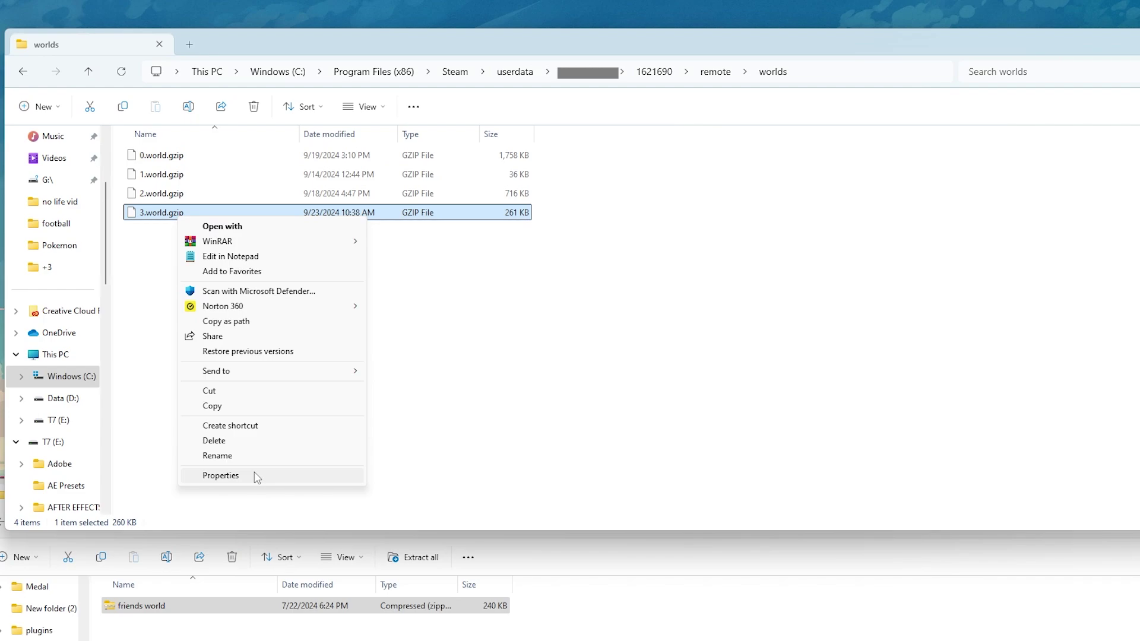
Copy the name '3.world.gzip' and paste it as the friend's world file's new name.
left_click(223, 454)
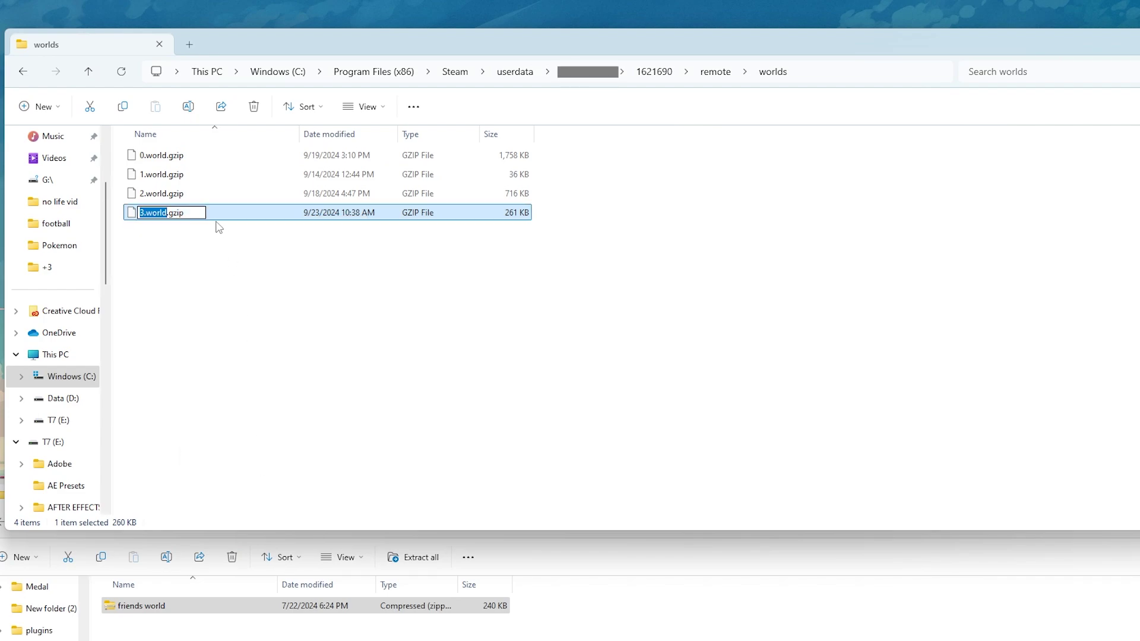
left_click_drag(188, 213, 111, 218)
key("ctrl+c")
right_click(205, 602)
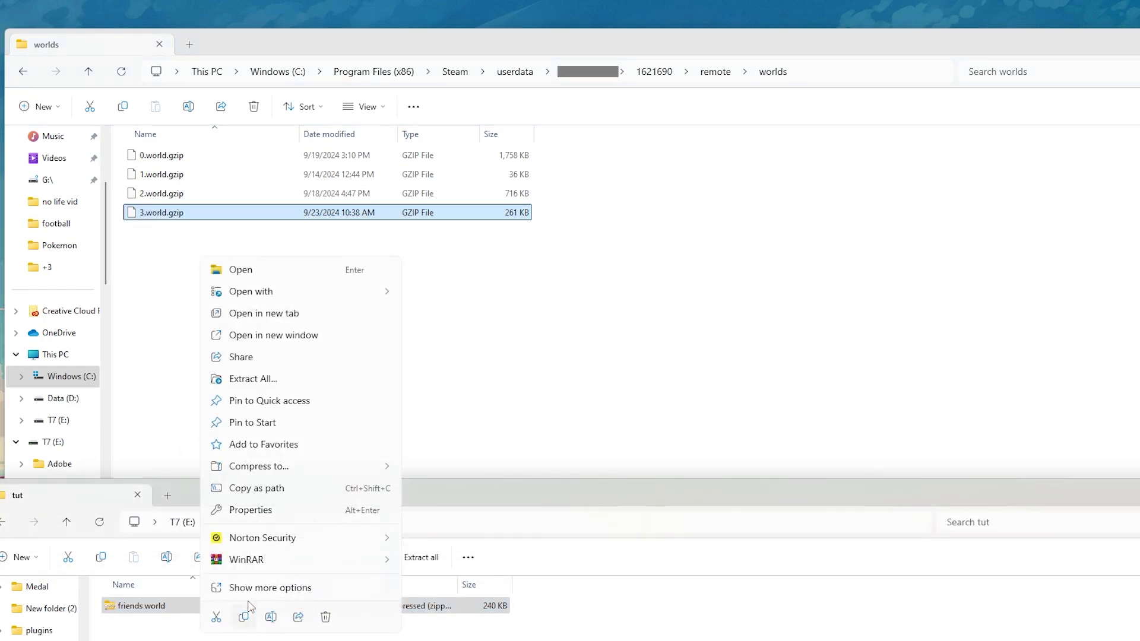
left_click(258, 587)
left_click(254, 570)
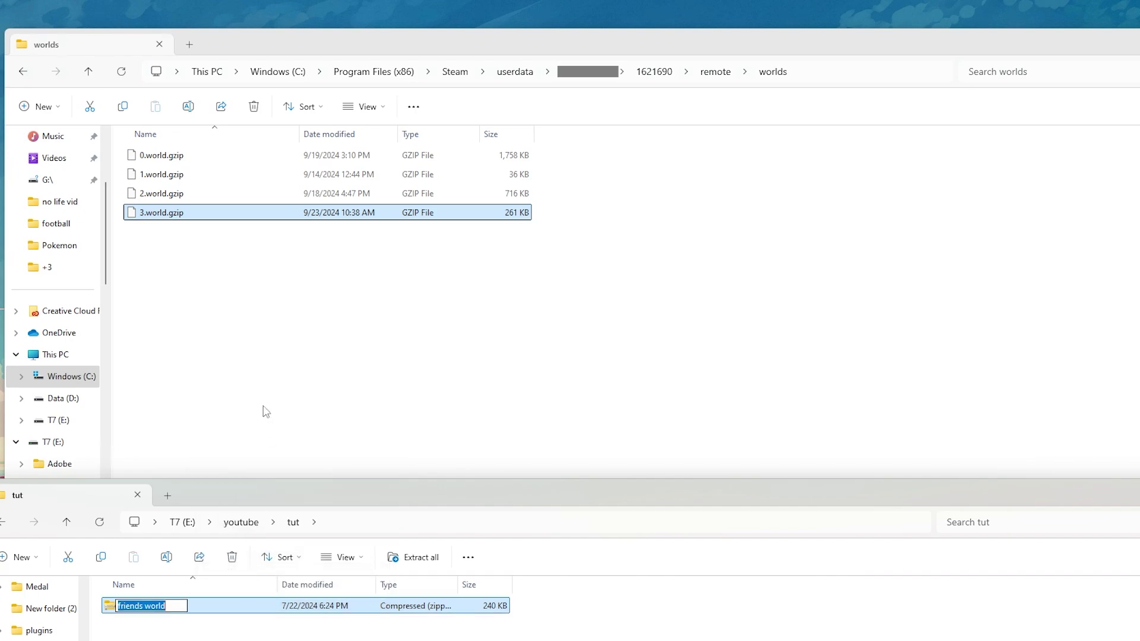
key("ctrl+v")
Delete the old 3.world.gzip and drag the renamed friend's world into the worlds folder.
right_click(205, 219)
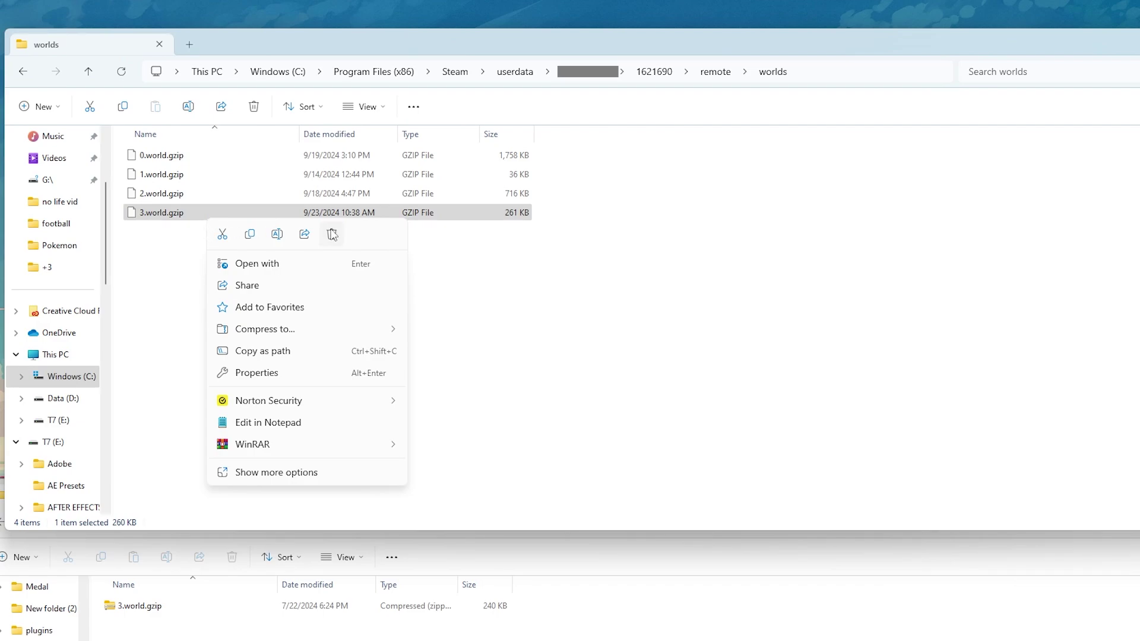
left_click(332, 234)
left_click_drag(115, 610, 158, 223)
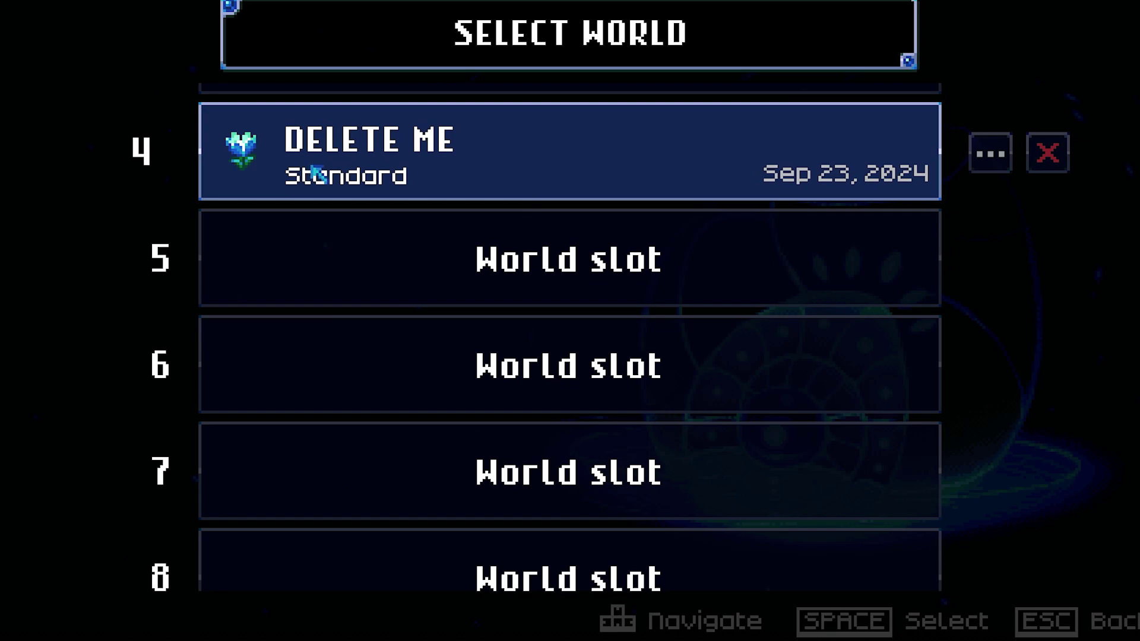
Pick the DELETE ME world, play as character hi, and walk away from spawn.
key("Escape")
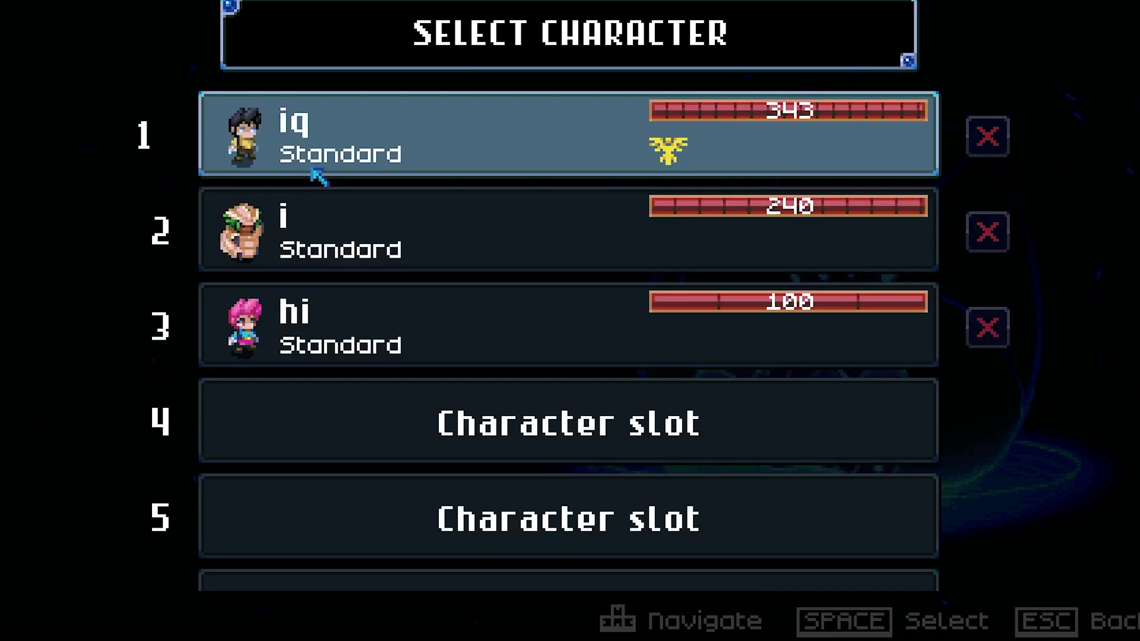
left_click(308, 305)
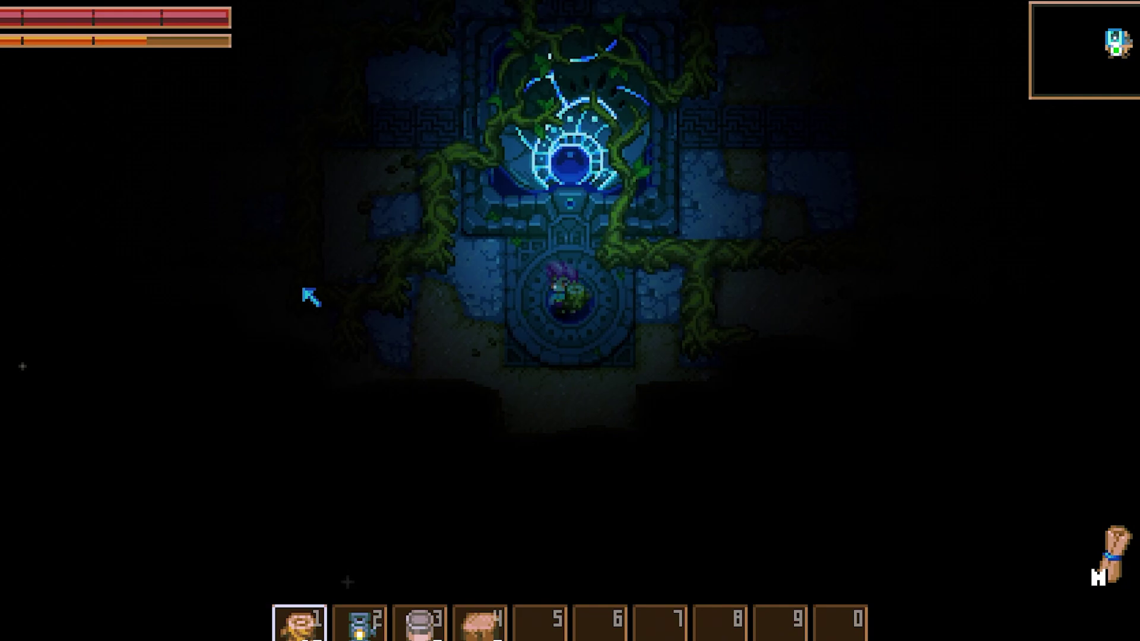
key("w+a")
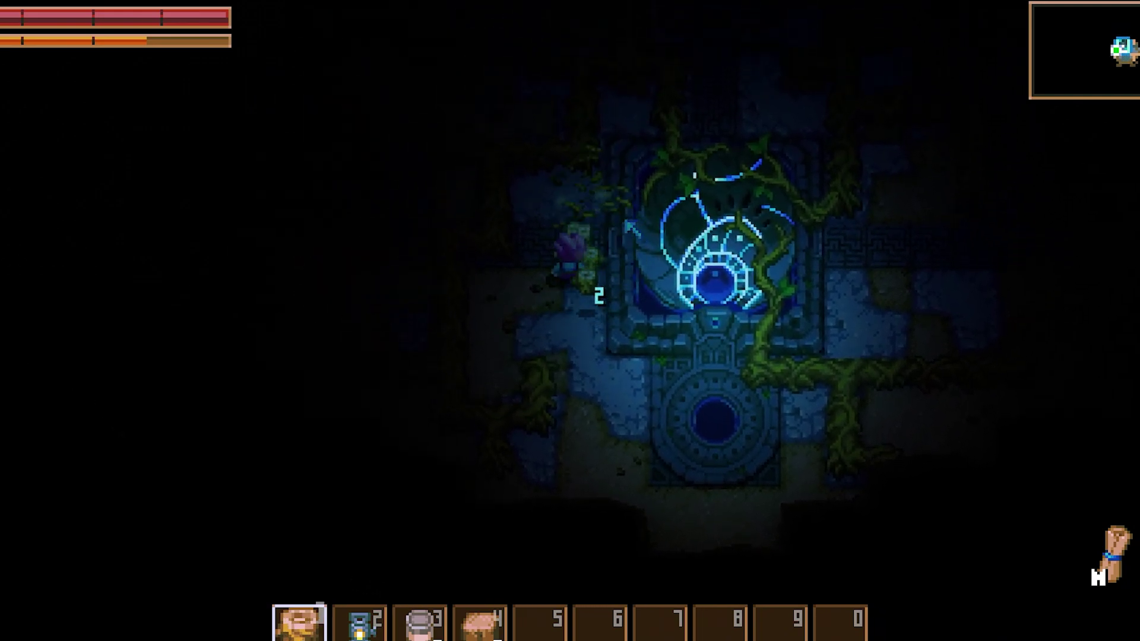